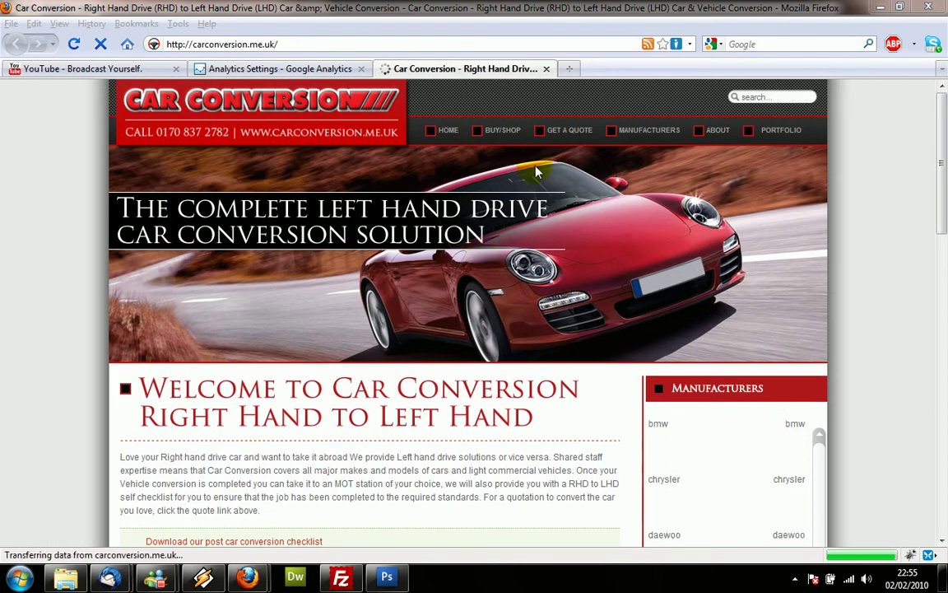
- Go to carconversion.me.uk/administrator to reach the pre-filled Joomla admin login page
click(360, 40)
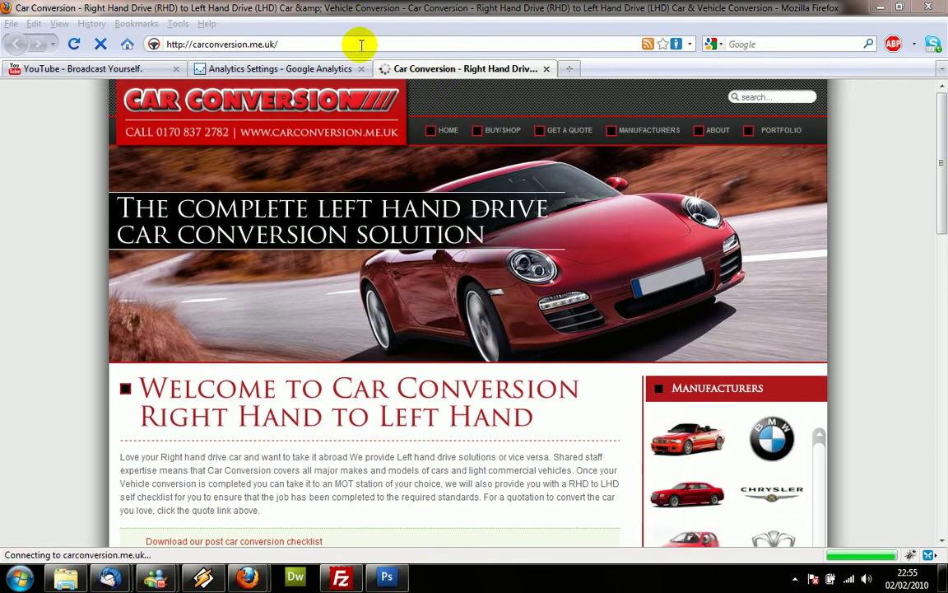
text(ad)
click(416, 61)
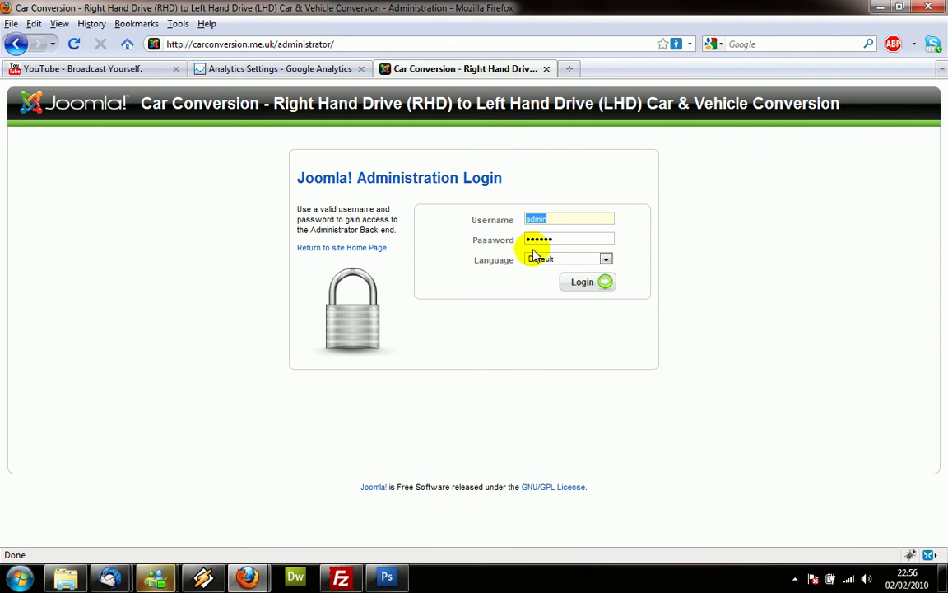
- Log in to the administrator back-end and open Components > JForms
click(586, 284)
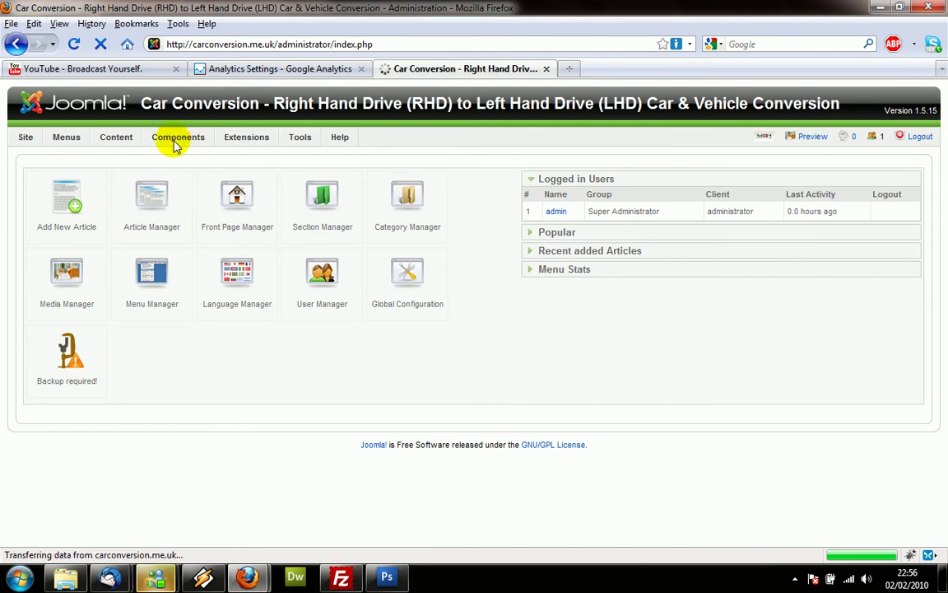
mouse_move(178, 136)
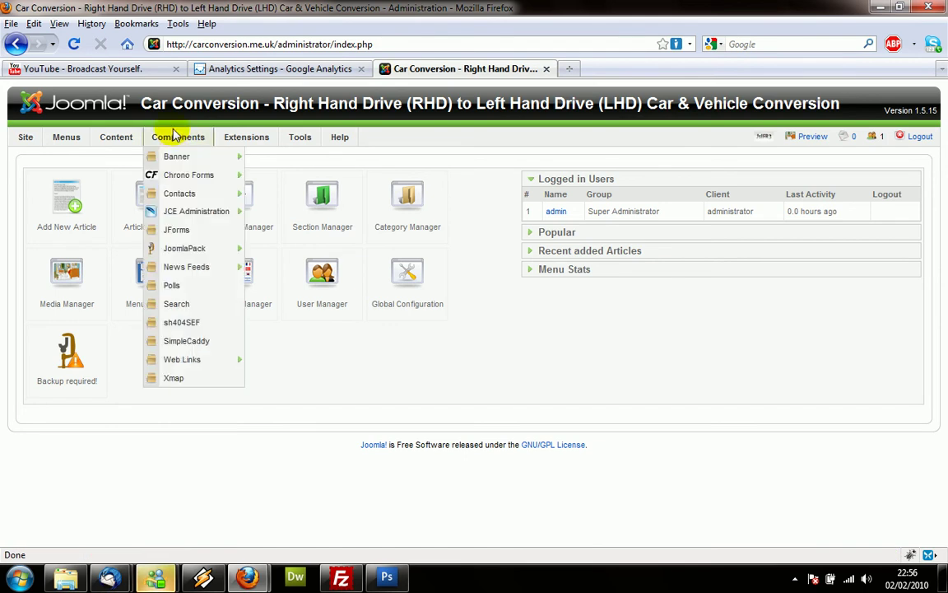
click(185, 230)
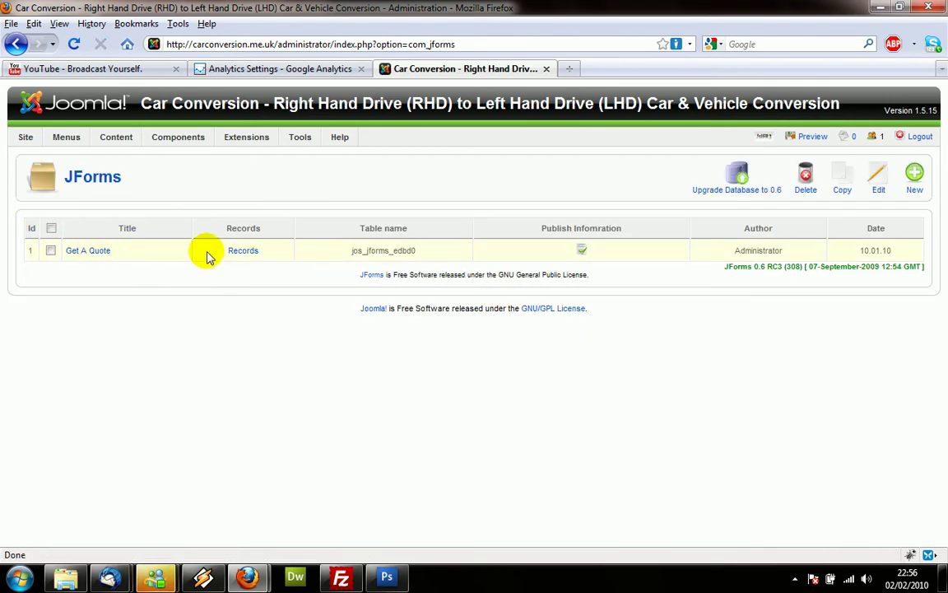
- Open the Get A Quote records and scroll through the listing
click(243, 251)
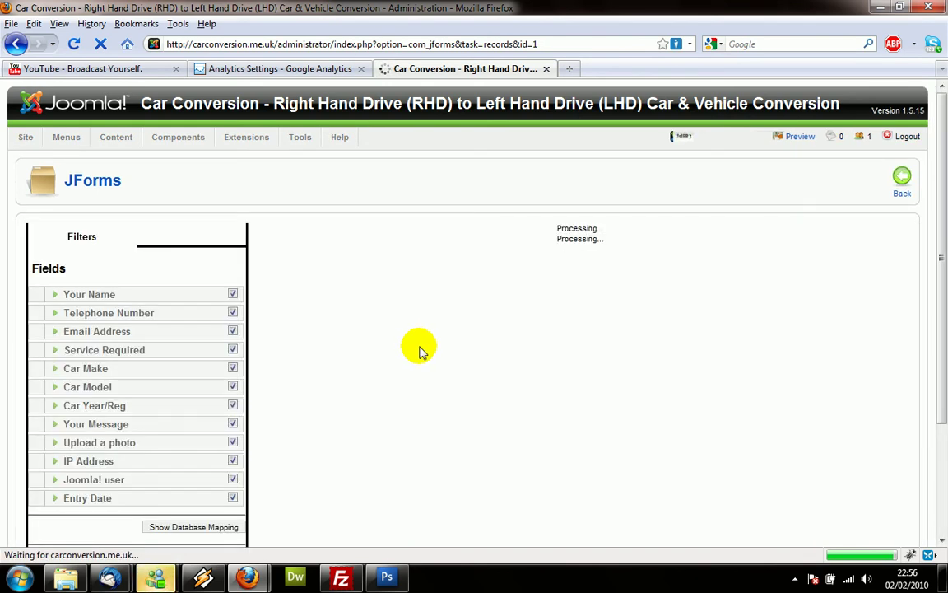
scroll(420, 353, down, 2)
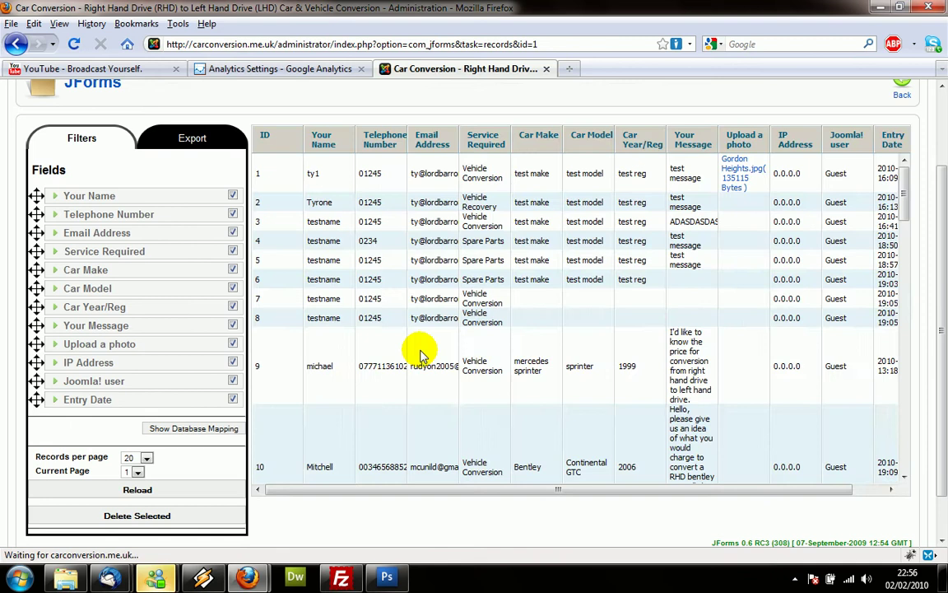
mouse_move(904, 186)
mouse_down()
mouse_move(922, 450)
mouse_move(931, 163)
mouse_up()
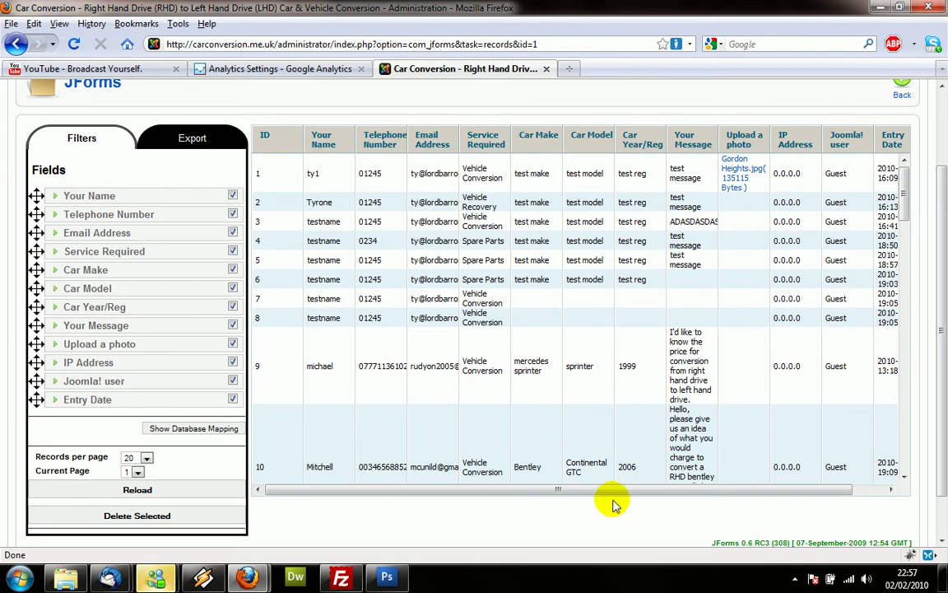
scroll(612, 489, down, 1)
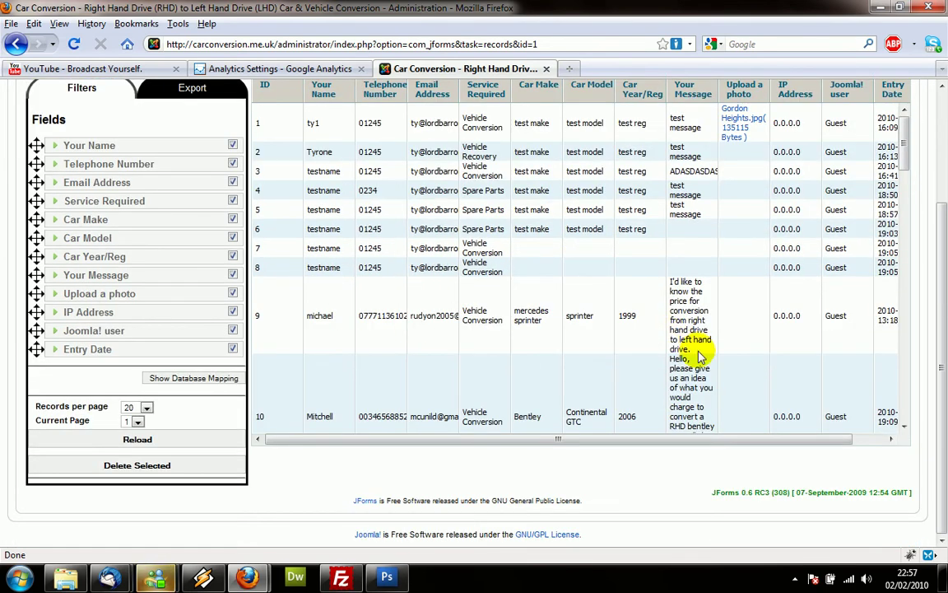
scroll(659, 329, up, 2)
drag(904, 209, 906, 447)
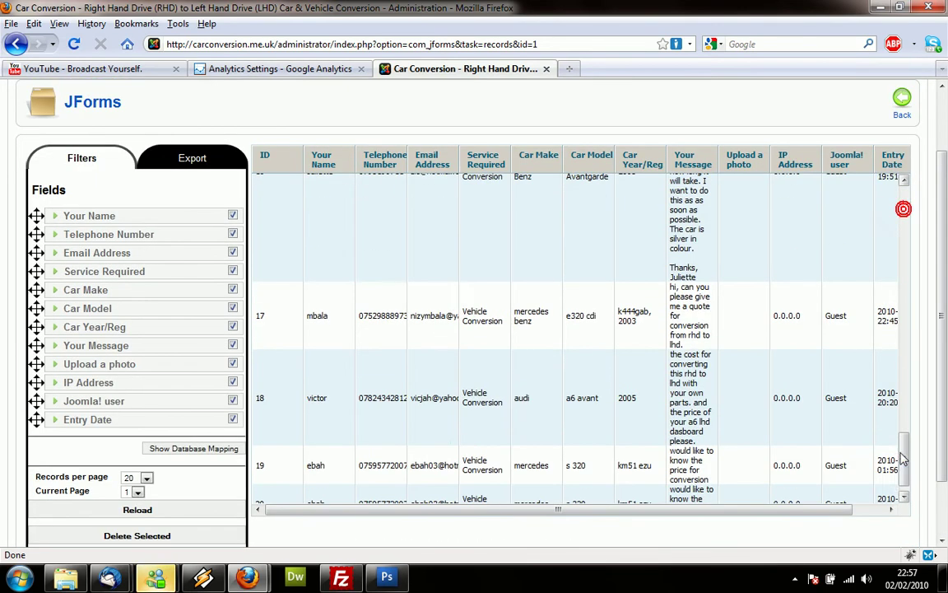
scroll(96, 483, down, 1)
scroll(96, 483, down, 1)
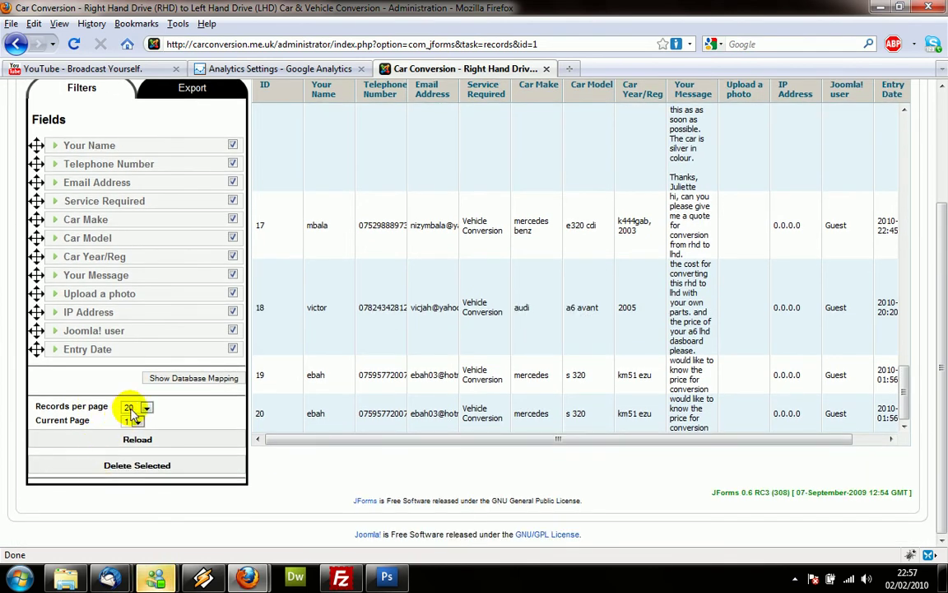
- Keep 20 records per page and choose the last page, page 8
click(136, 407)
click(173, 414)
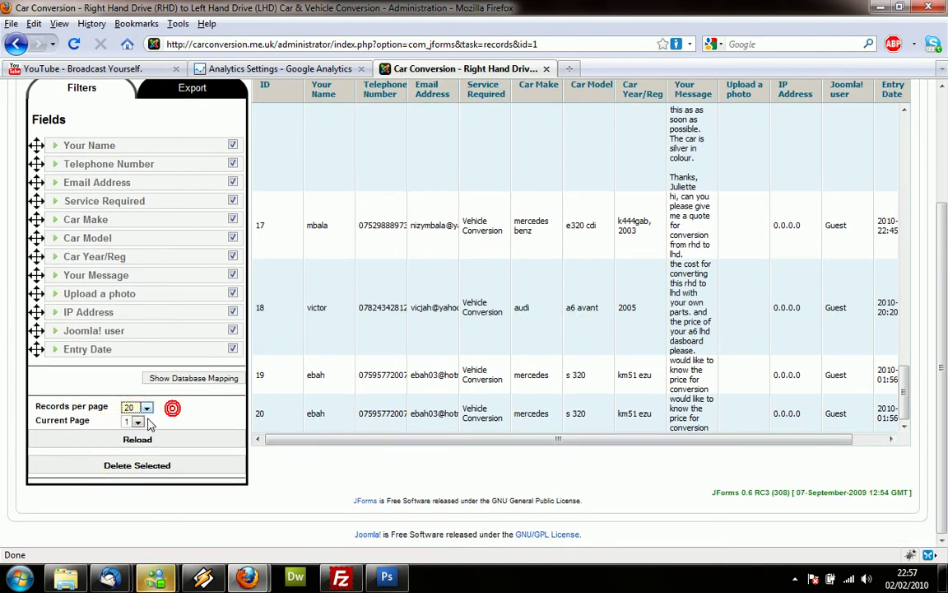
click(137, 421)
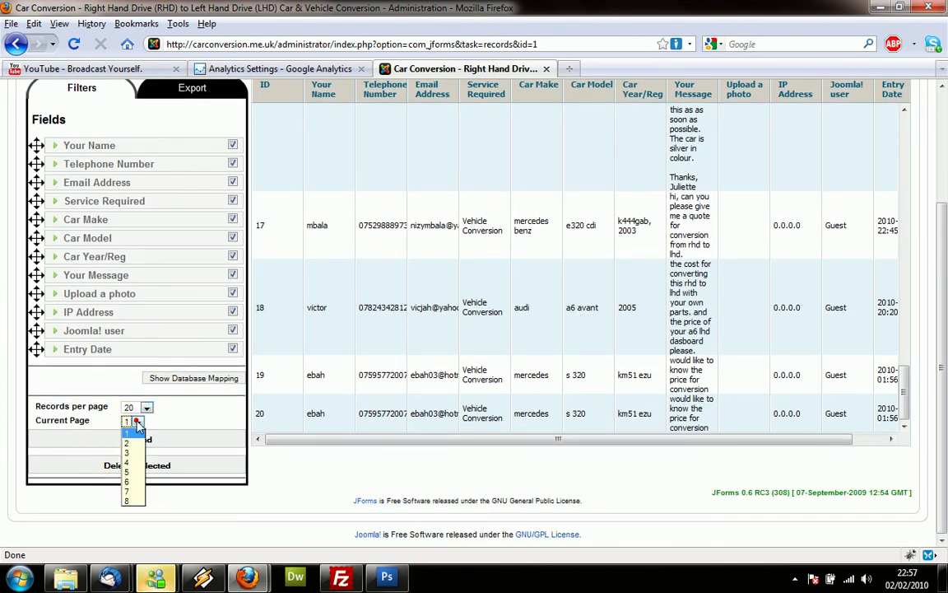
click(131, 501)
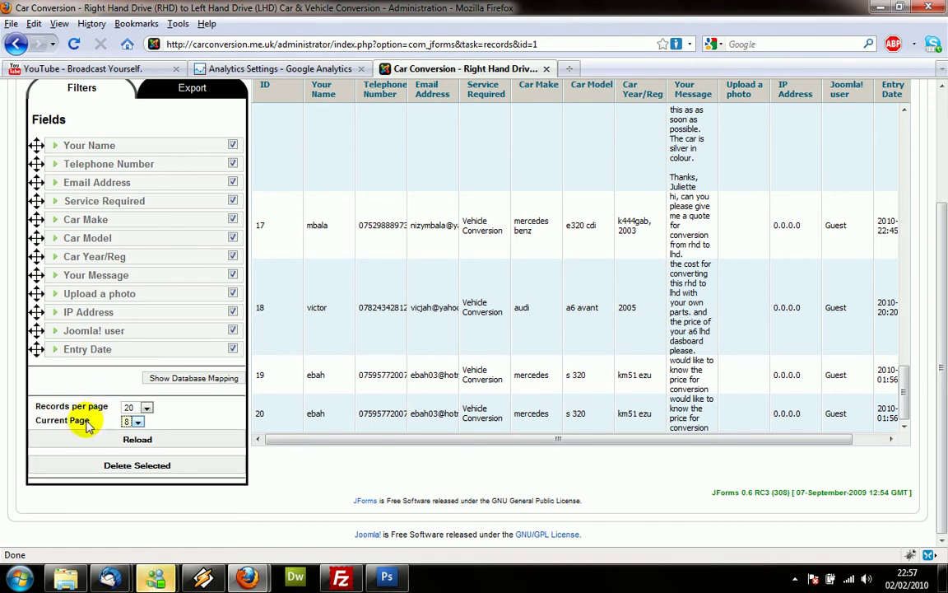
- Reload the records table for page 8 and inspect the results
click(135, 443)
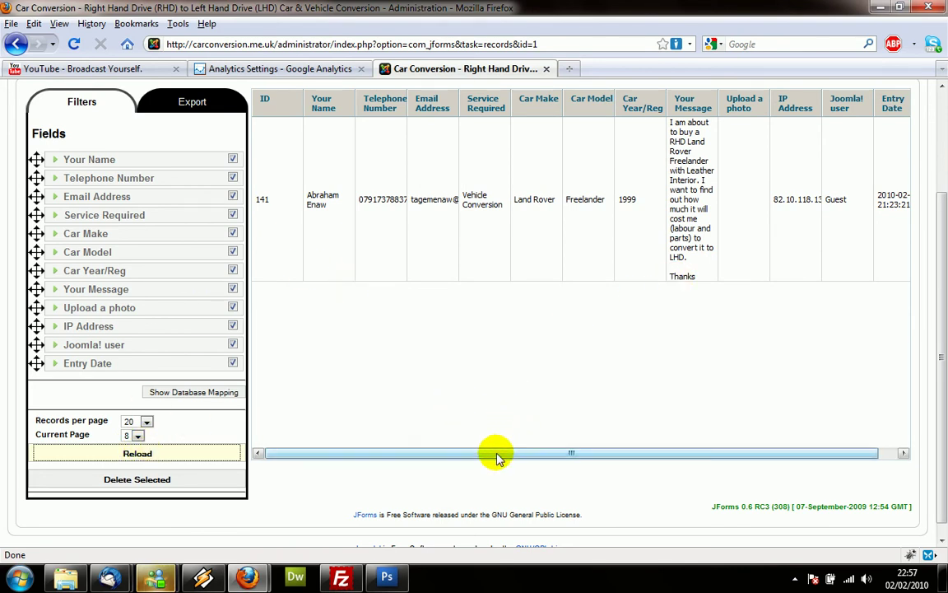
drag(496, 453, 610, 456)
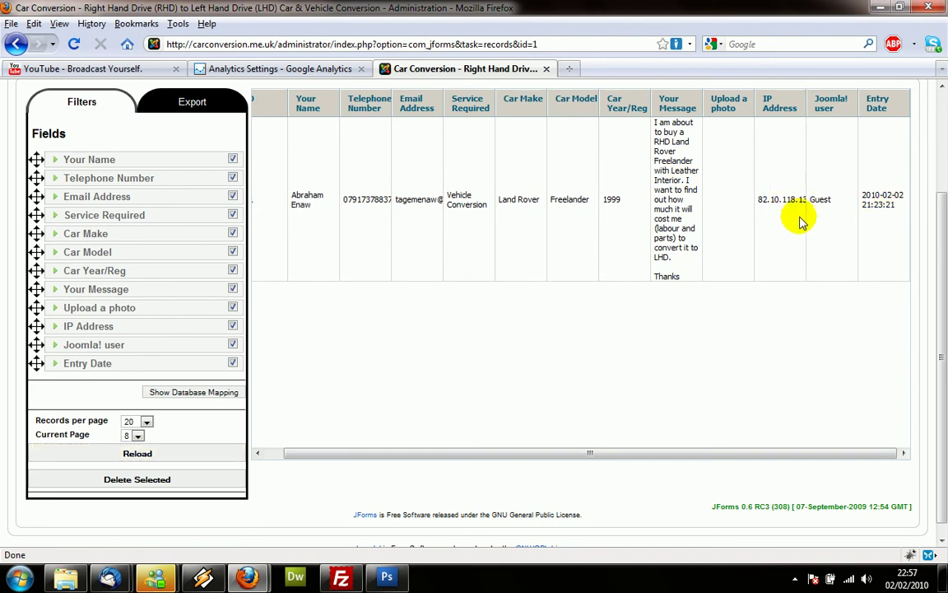
drag(729, 452, 688, 459)
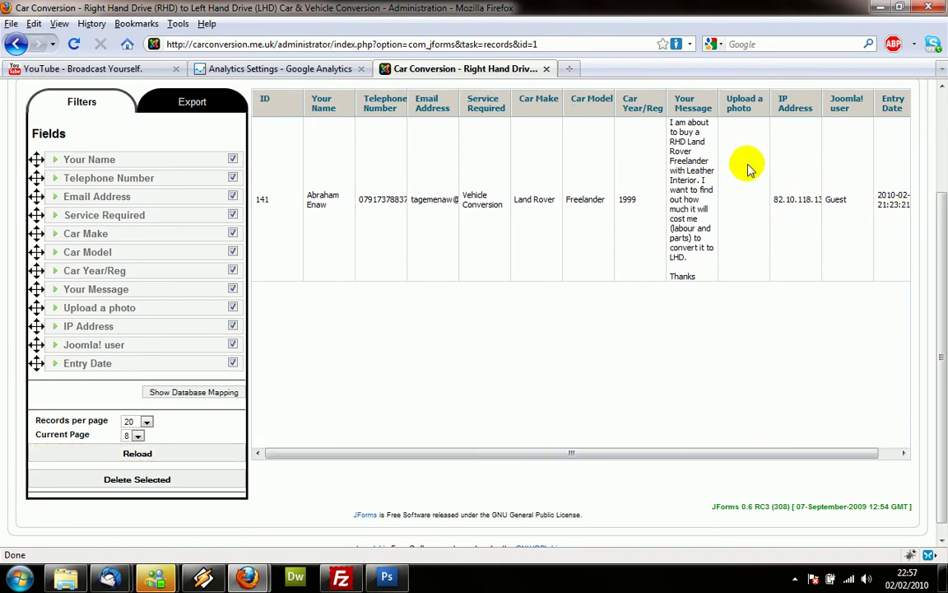
scroll(411, 202, up, 2)
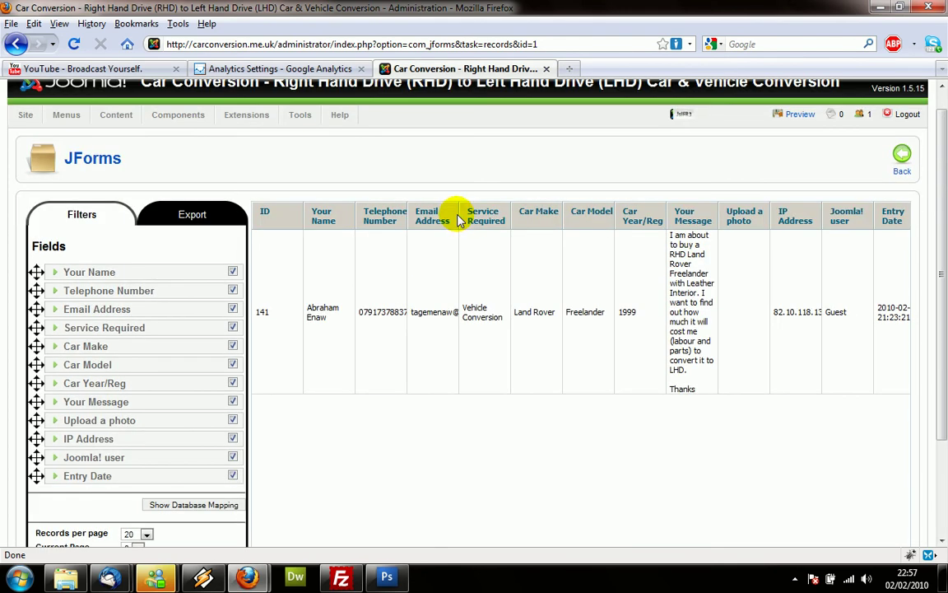
scroll(444, 231, down, 3)
scroll(395, 288, up, 1)
scroll(409, 280, up, 1)
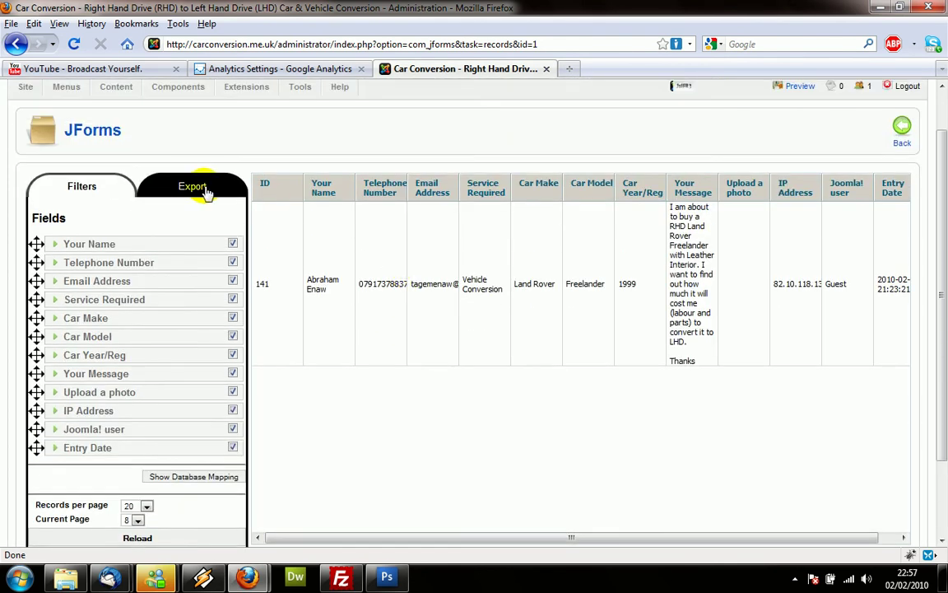
- Set Records per page to 200, reload, and scroll to the bottom of the list
click(196, 188)
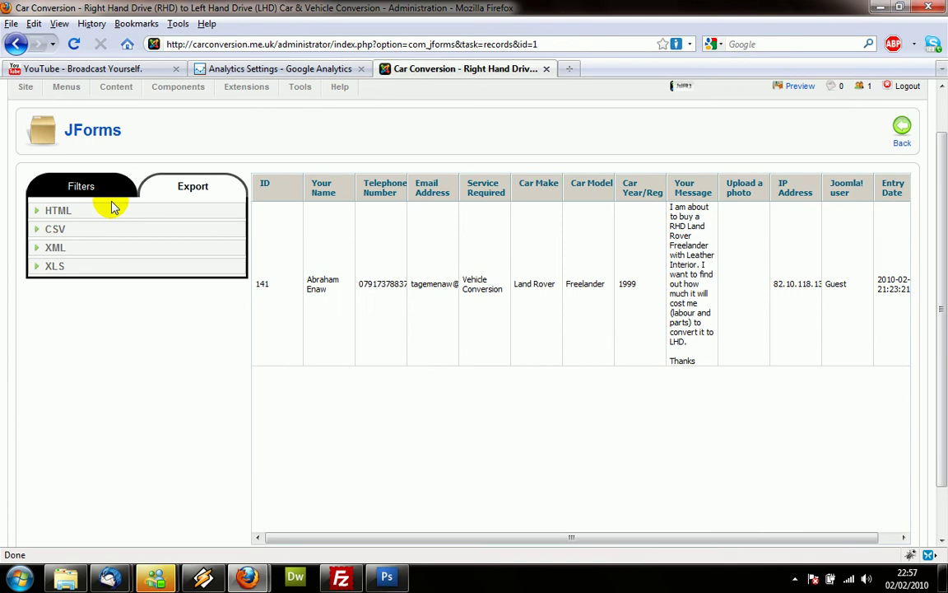
click(81, 186)
scroll(165, 346, down, 3)
click(139, 408)
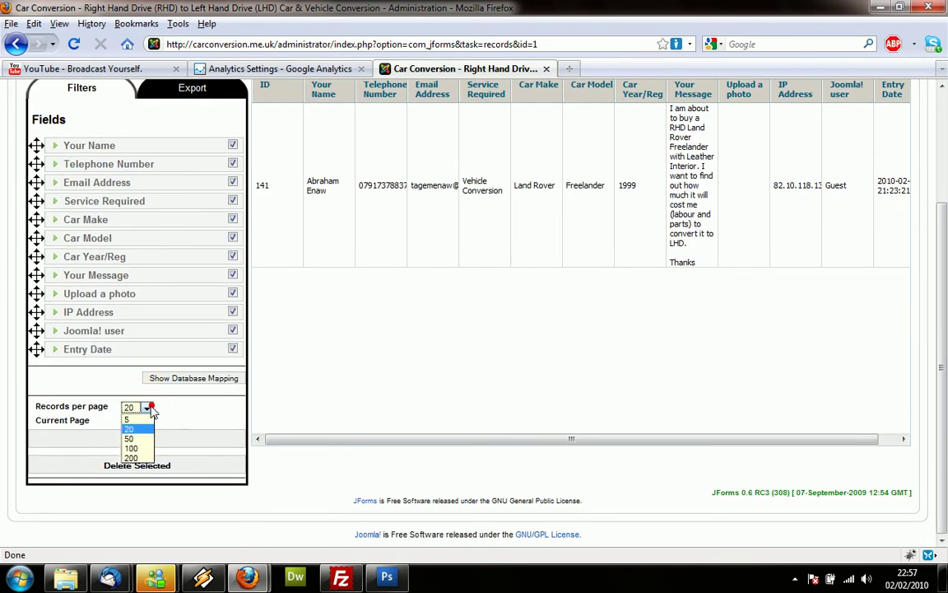
click(131, 458)
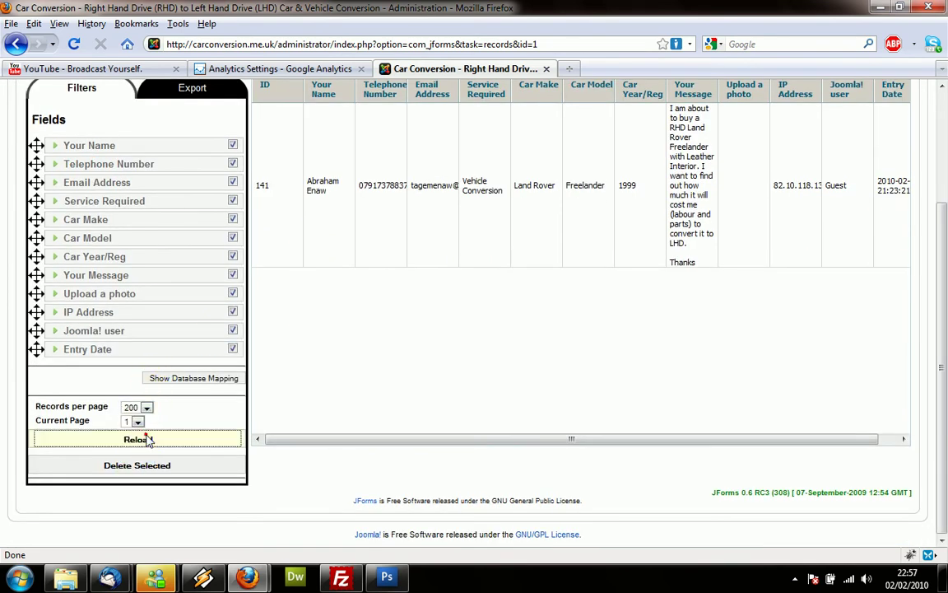
click(145, 436)
scroll(504, 298, up, 1)
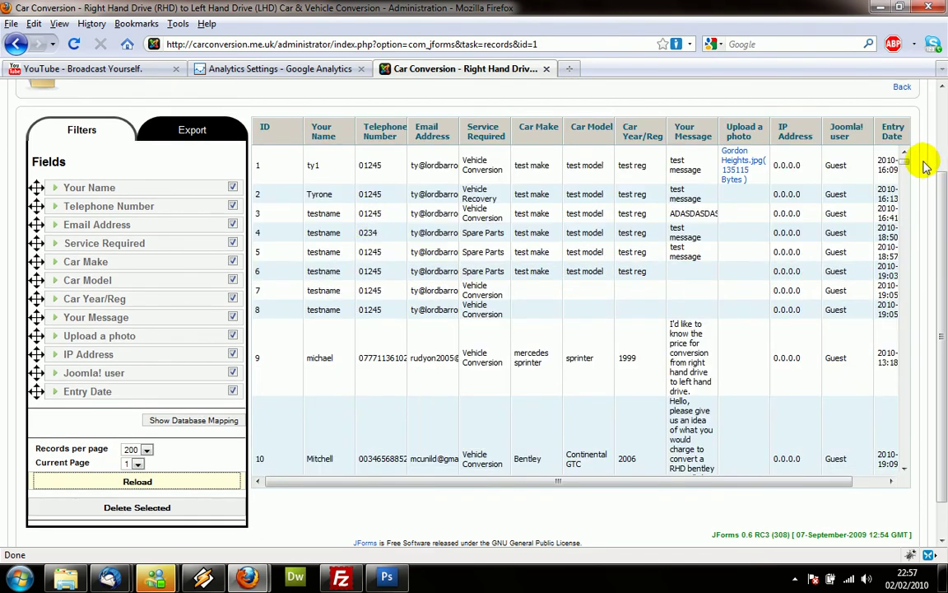
drag(904, 157, 919, 459)
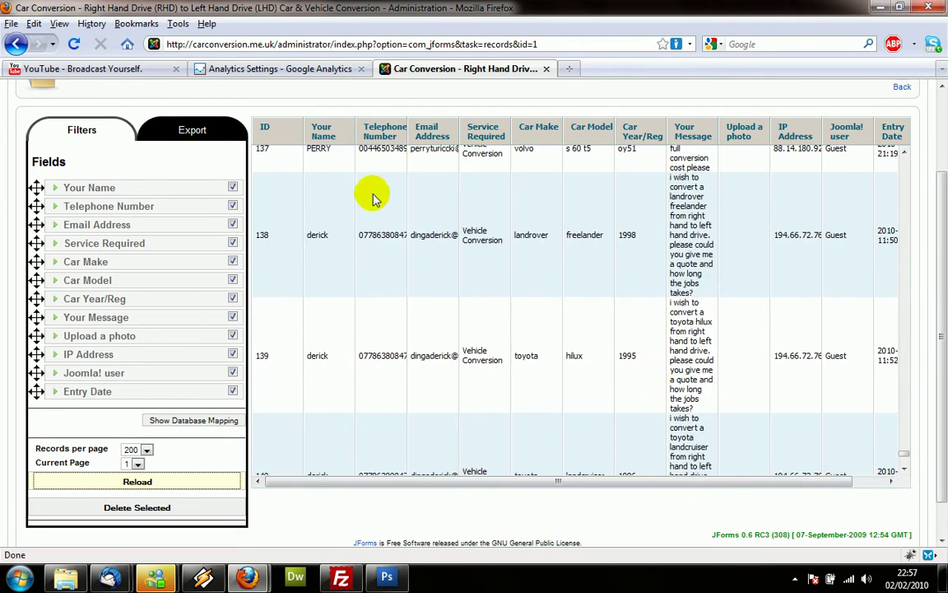
- Export all records as XLS, with What to Export set to Export All Records
click(195, 132)
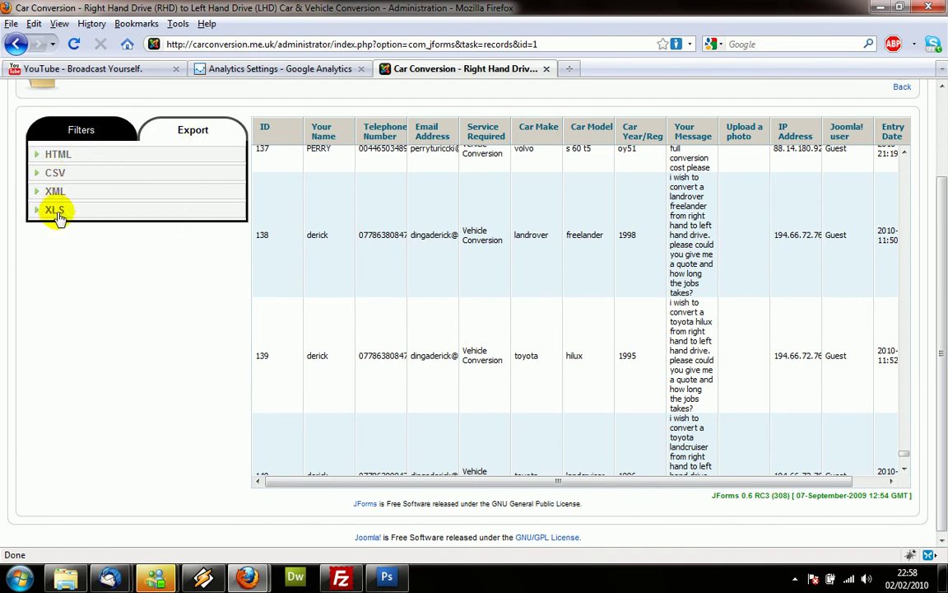
click(55, 211)
click(215, 230)
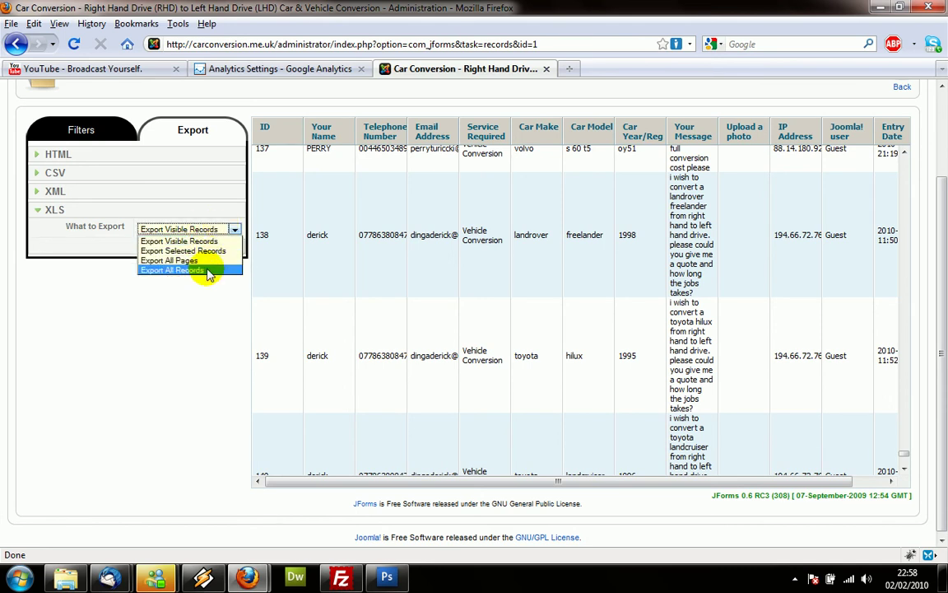
click(162, 276)
click(233, 231)
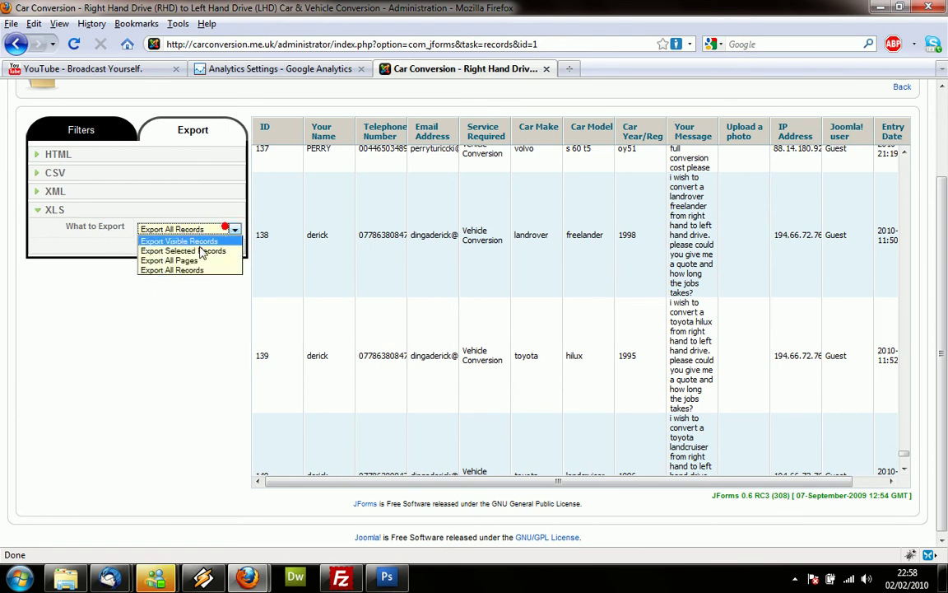
click(166, 274)
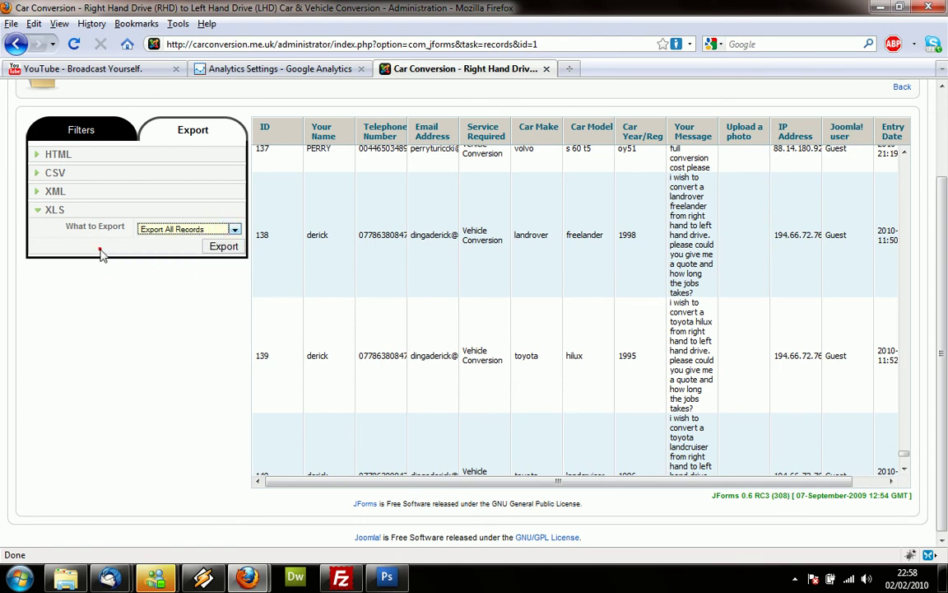
click(223, 246)
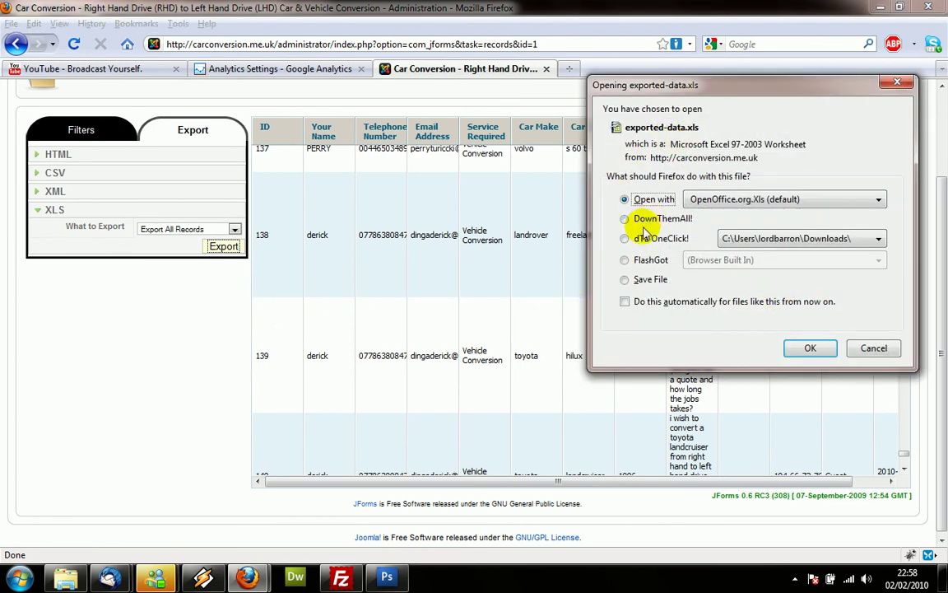
- Open exported-data.xls with OpenOffice.org and bring the Firefox Downloads list forward
click(822, 350)
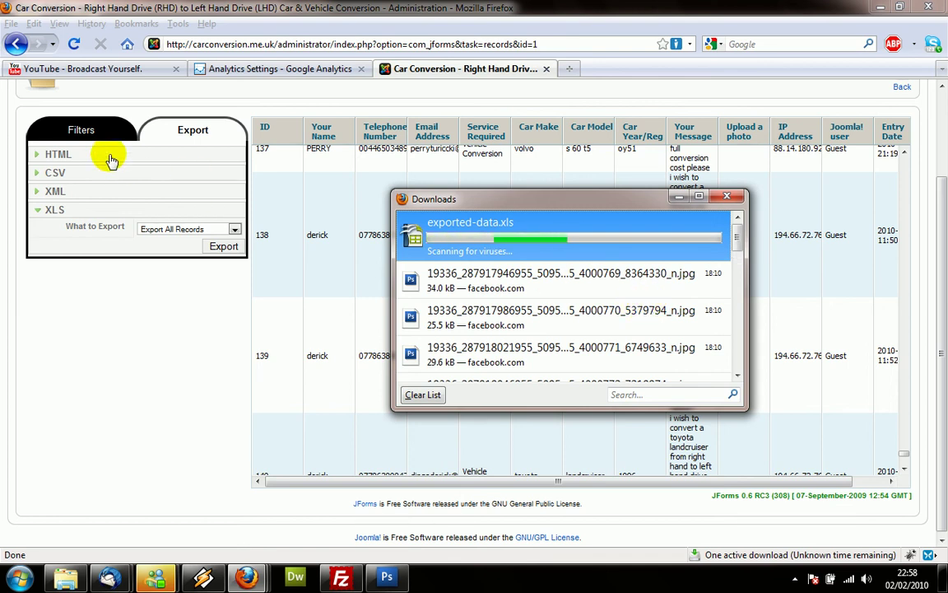
click(54, 156)
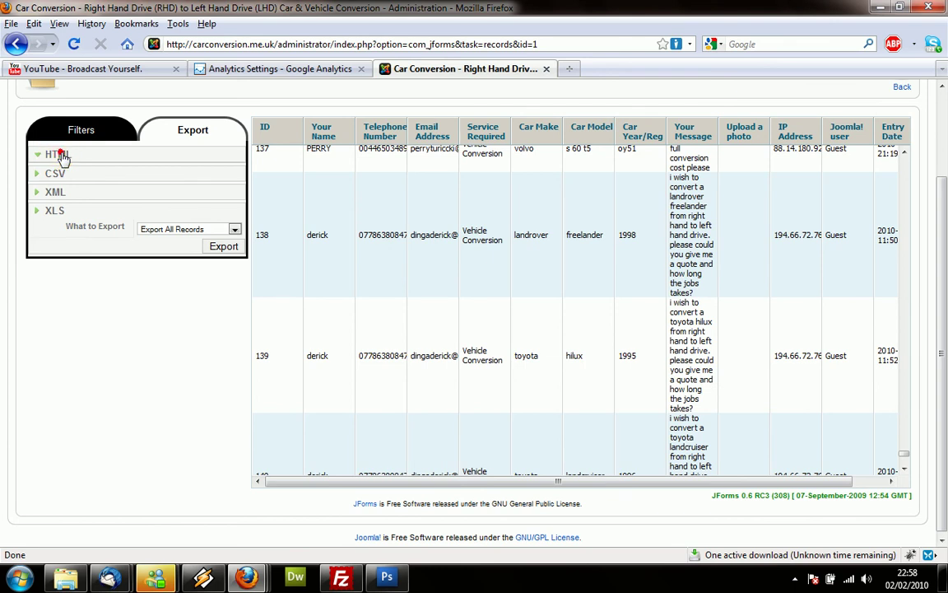
click(54, 154)
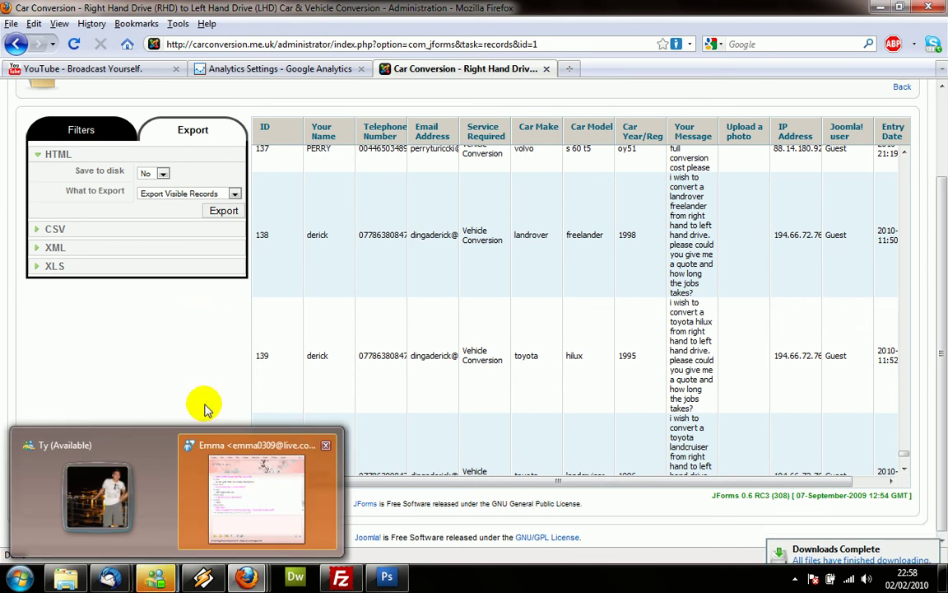
mouse_move(246, 577)
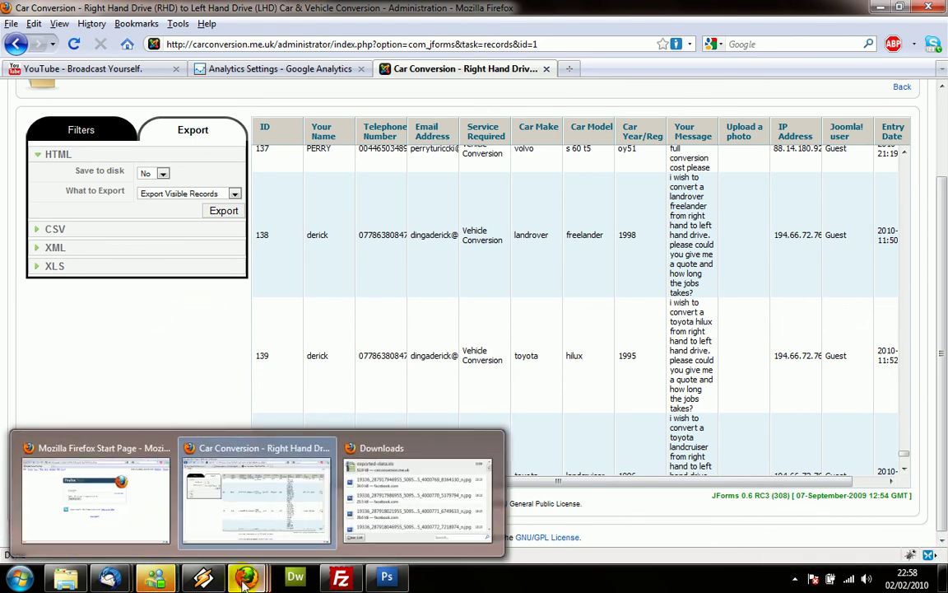
click(418, 494)
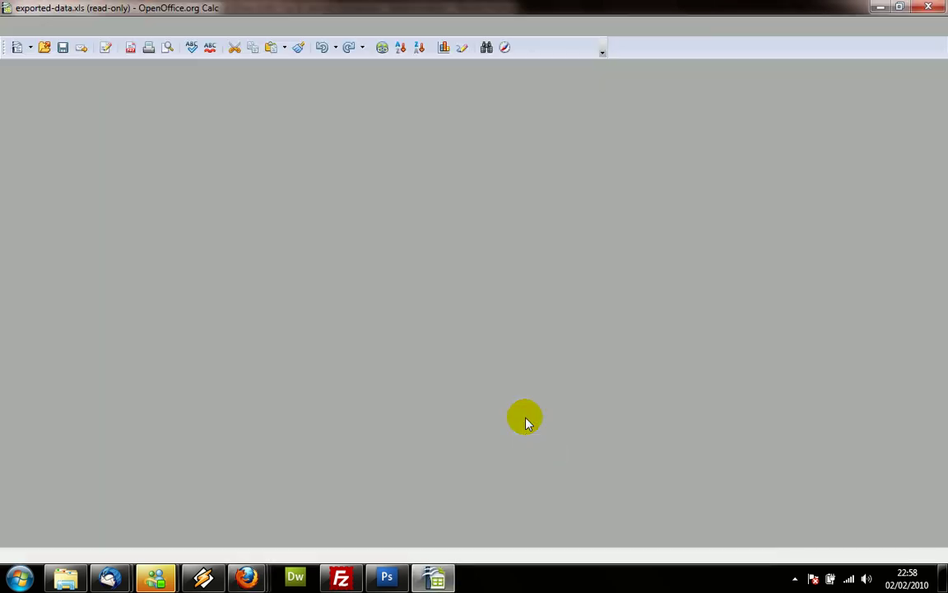
scroll(428, 344, down, 8)
scroll(428, 344, down, 8)
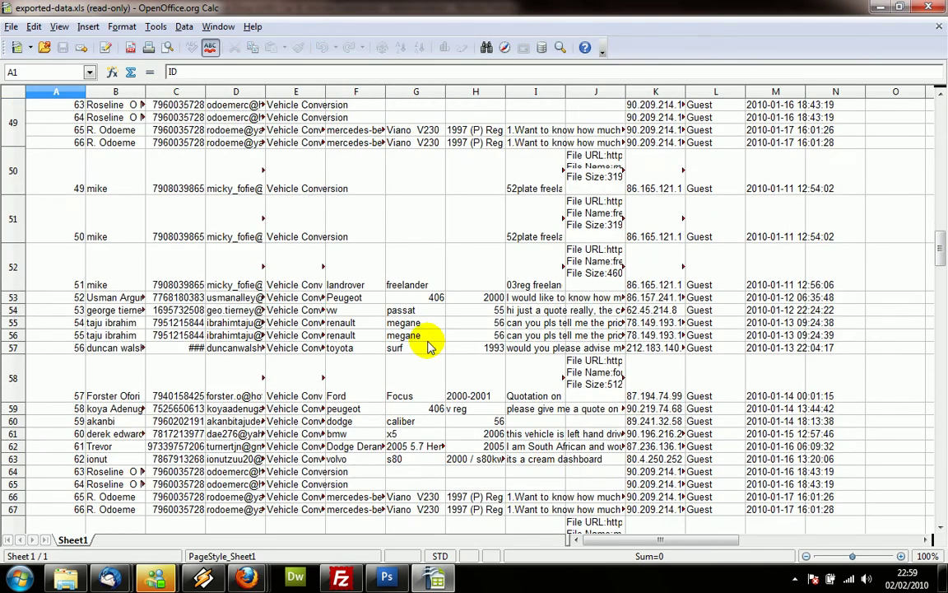
scroll(428, 344, down, 14)
scroll(428, 344, down, 6)
scroll(428, 344, down, 16)
scroll(428, 344, up, 4)
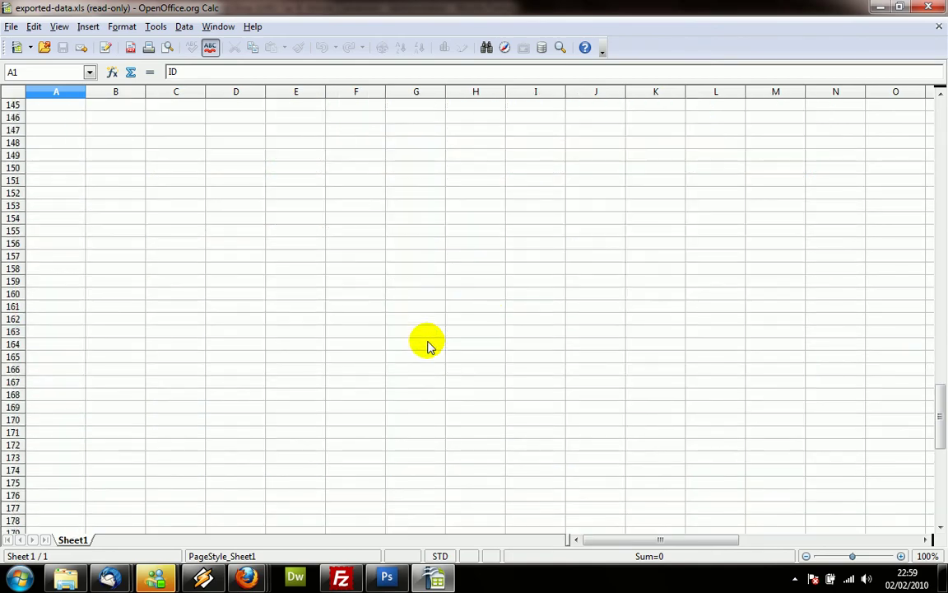
scroll(428, 344, up, 9)
scroll(428, 344, up, 8)
scroll(428, 344, up, 7)
scroll(425, 347, down, 6)
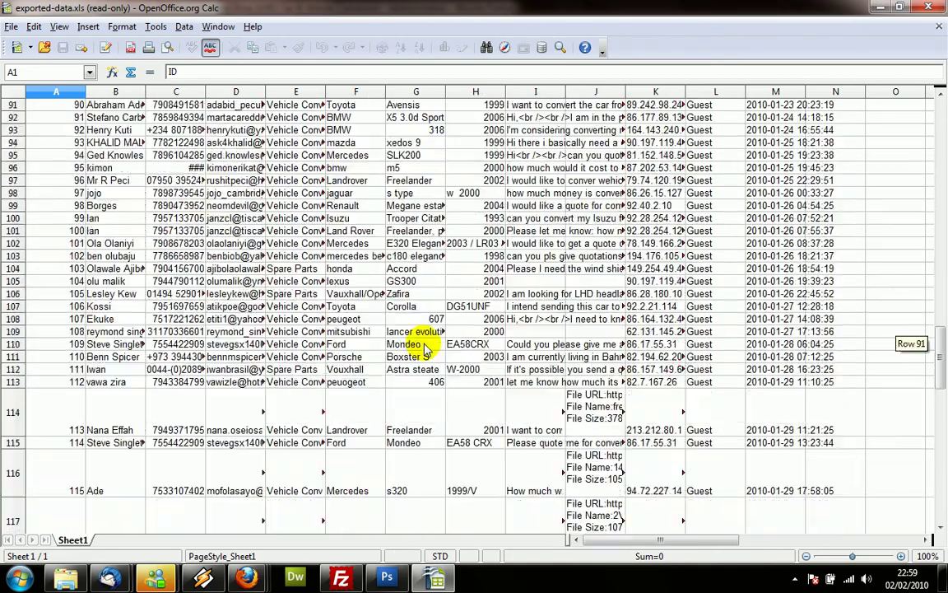
scroll(425, 347, down, 11)
scroll(424, 348, down, 2)
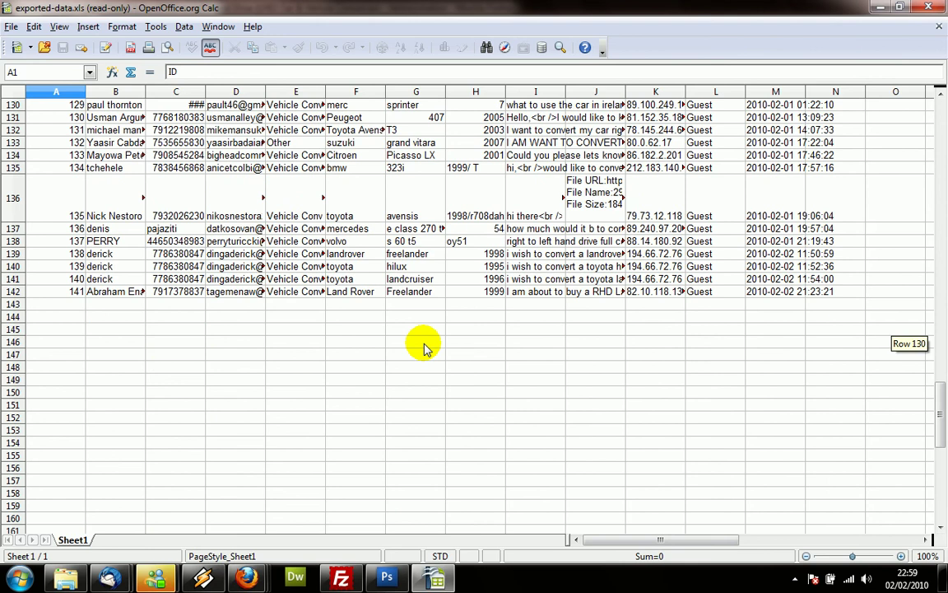